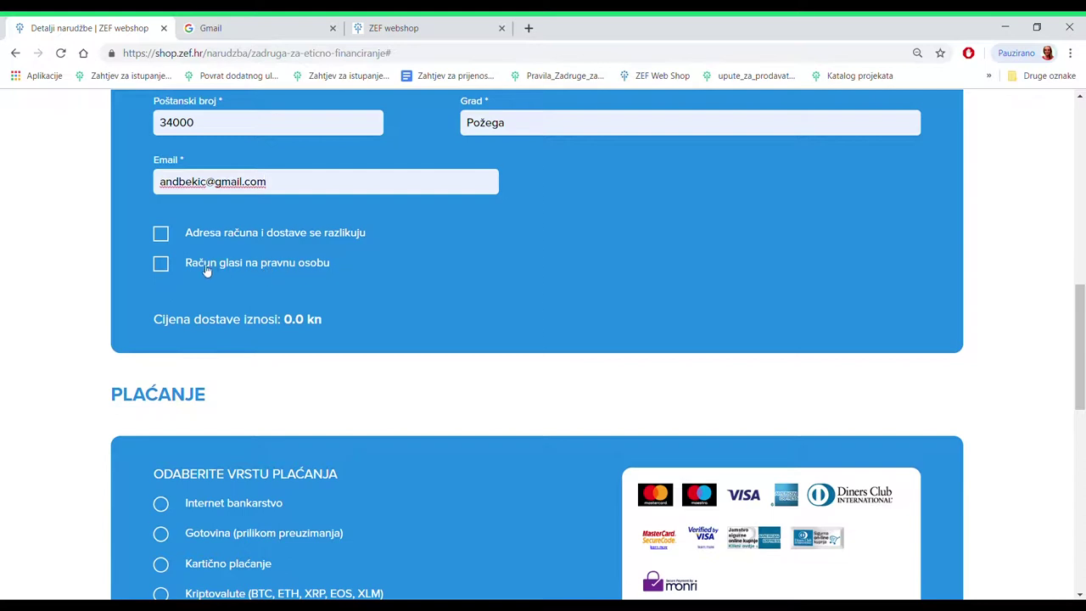
{"action": "left_click", "coordinate": [162, 264]}
{"action": "left_click", "coordinate": [161, 264]}
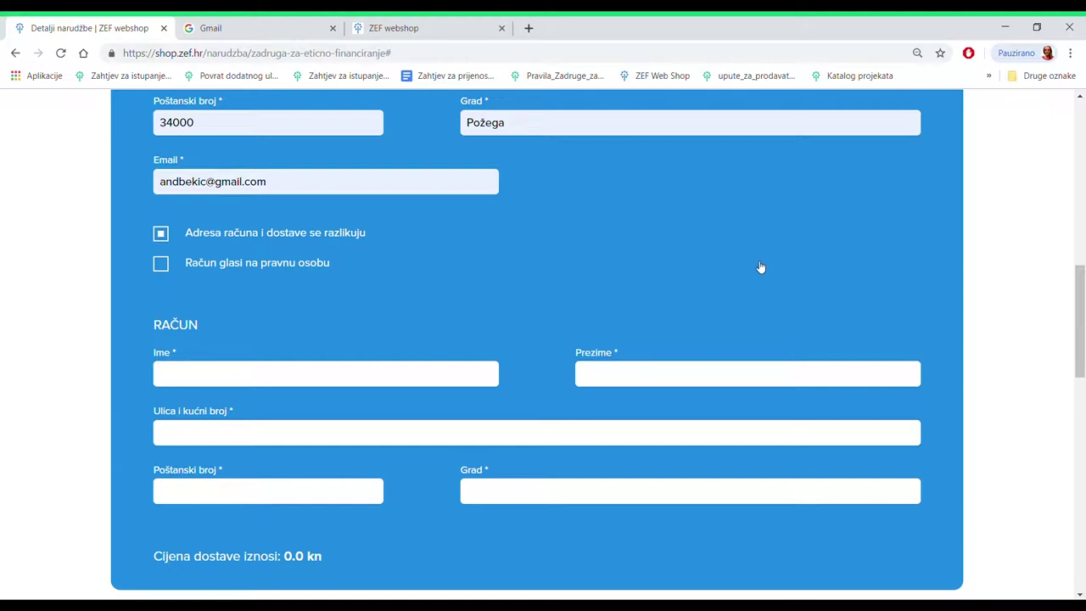
{"action": "left_click", "coordinate": [161, 234]}
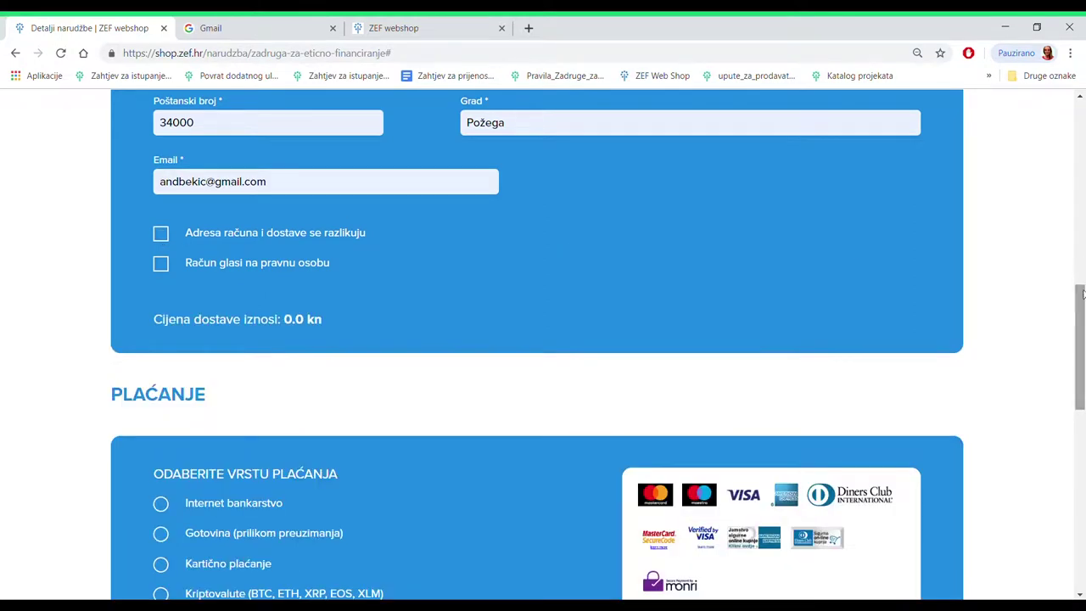
Select Internet bankarstvo as the payment method, accept both required privacy consents and continue to the order confirmation
{"action": "scroll", "coordinate": [1083, 289], "scroll_direction": "down", "scroll_amount": 3}
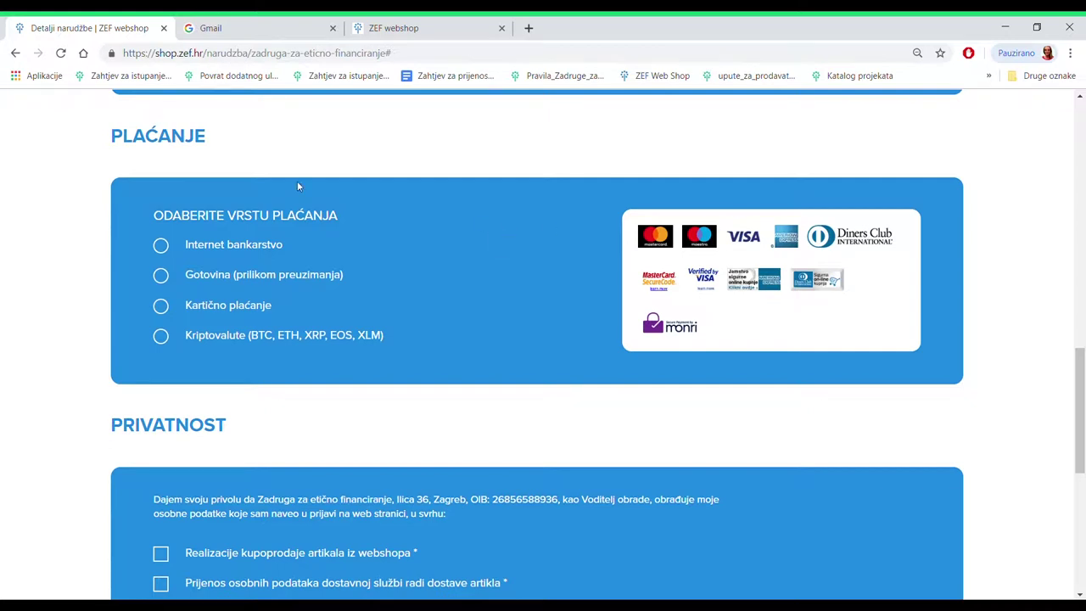
{"action": "left_click", "coordinate": [161, 245]}
{"action": "scroll", "coordinate": [1084, 430], "scroll_direction": "down", "scroll_amount": 3}
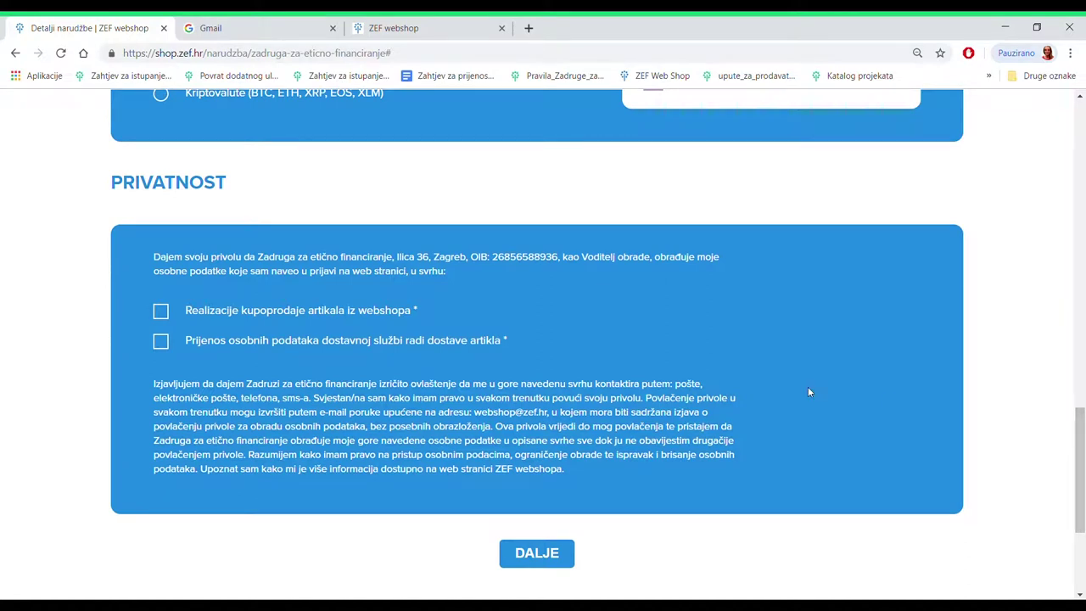
{"action": "left_click", "coordinate": [161, 314]}
{"action": "left_click", "coordinate": [161, 342]}
{"action": "left_click", "coordinate": [543, 556]}
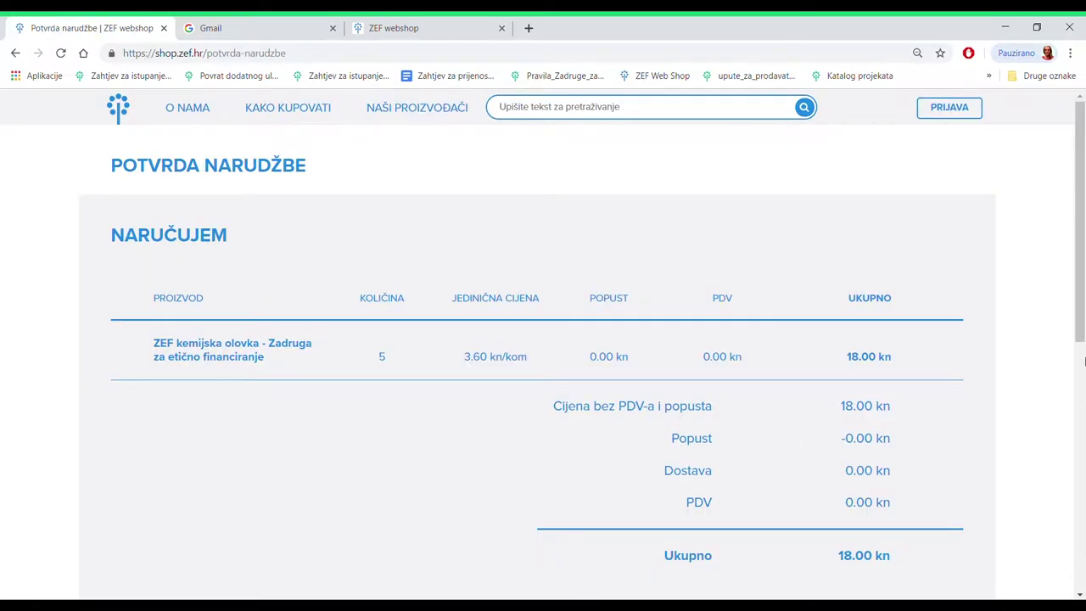
Confirm the order for five ZEF kemijska olovka pens
{"action": "left_click_drag", "start_coordinate": [1082, 274], "coordinate": [1083, 437]}
{"action": "left_click", "coordinate": [556, 491]}
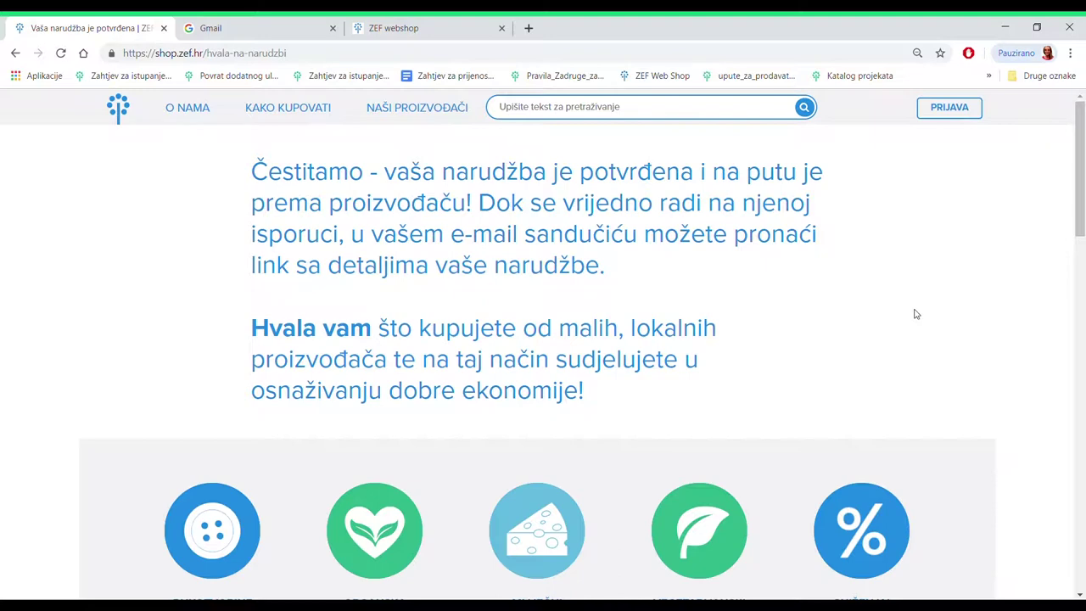
Switch to Gmail, enter the customer's account and follow the password-setup link in the "ZEF webshop korisnički račun" message
{"action": "left_click", "coordinate": [266, 31]}
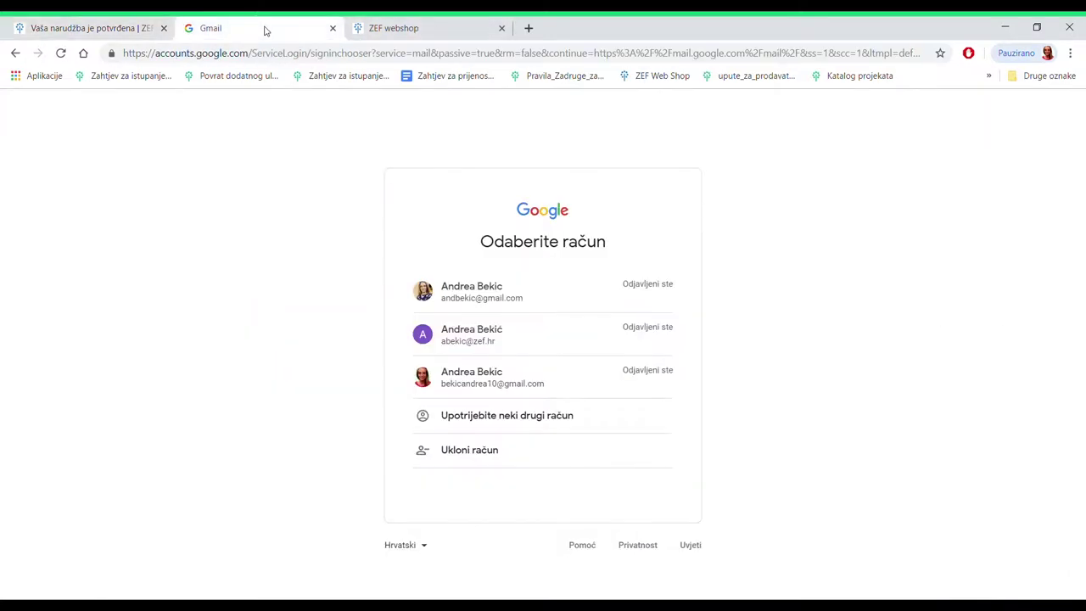
{"action": "left_click", "coordinate": [509, 297]}
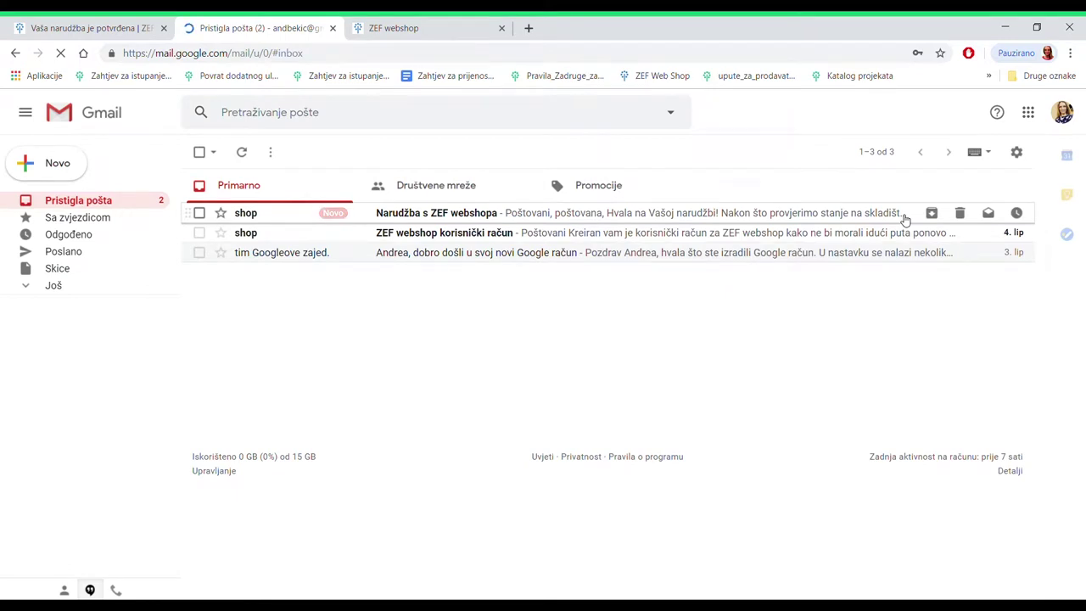
{"action": "left_click", "coordinate": [488, 241]}
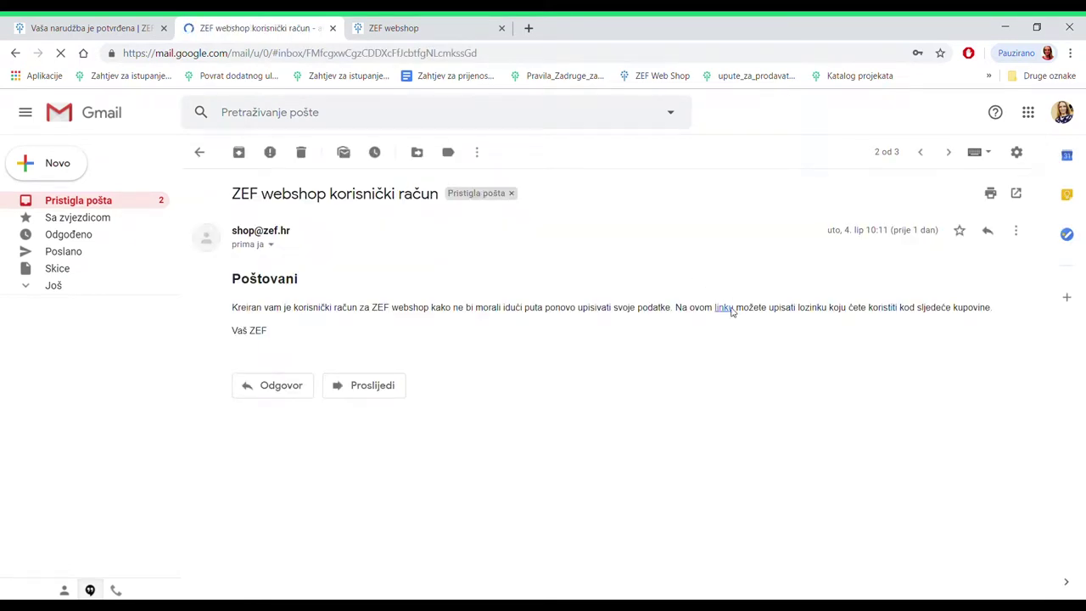
{"action": "left_click", "coordinate": [725, 308]}
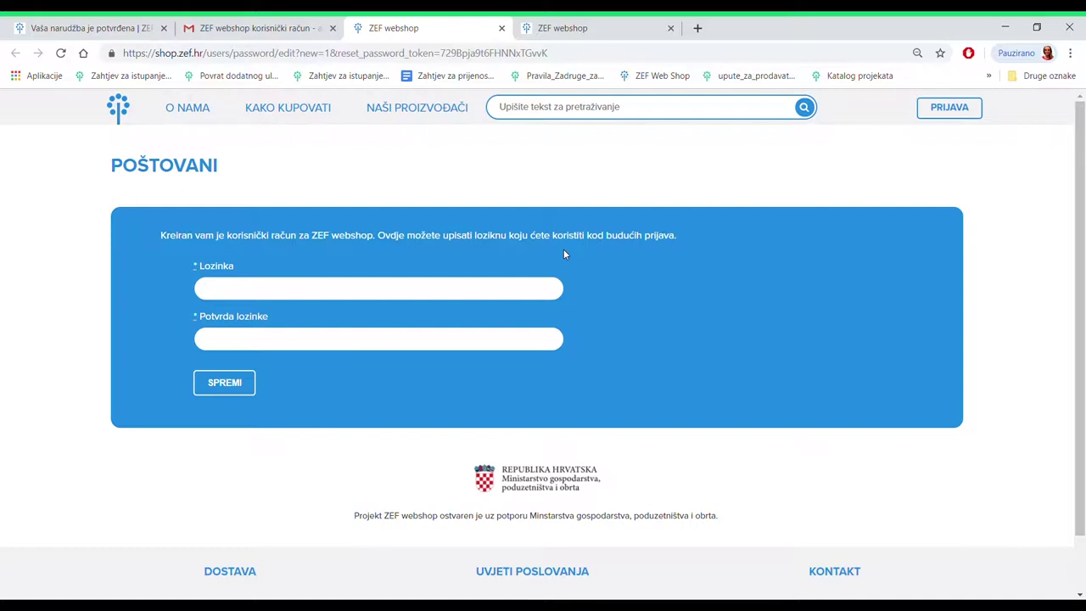
Return to the Gmail inbox and open the "Narudžba s ZEF webshopa" message
{"action": "key", "text": "ctrl+shift+Tab"}
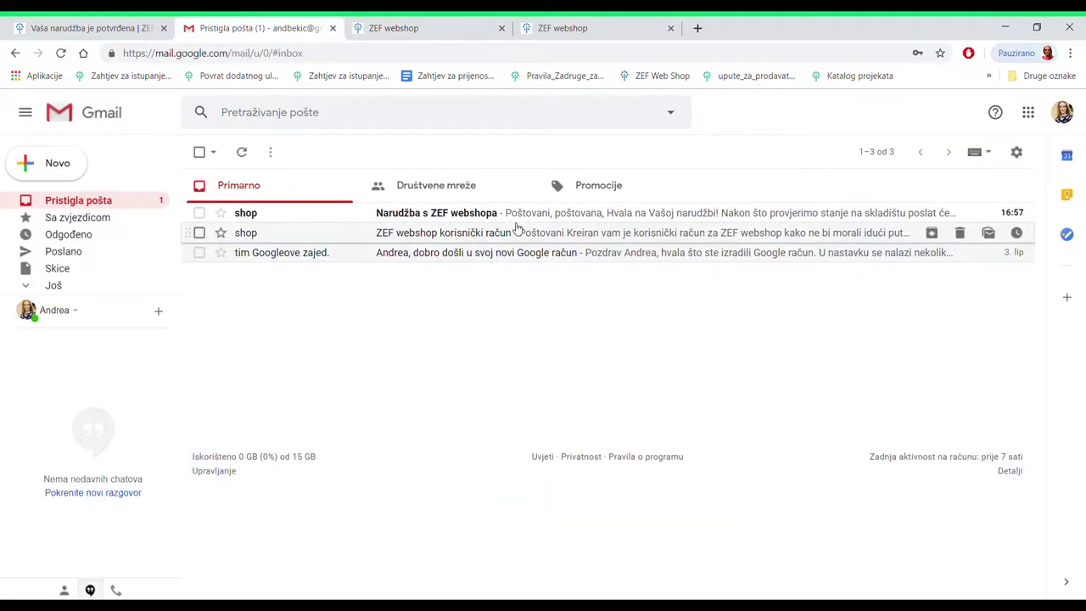
{"action": "left_click", "coordinate": [507, 212]}
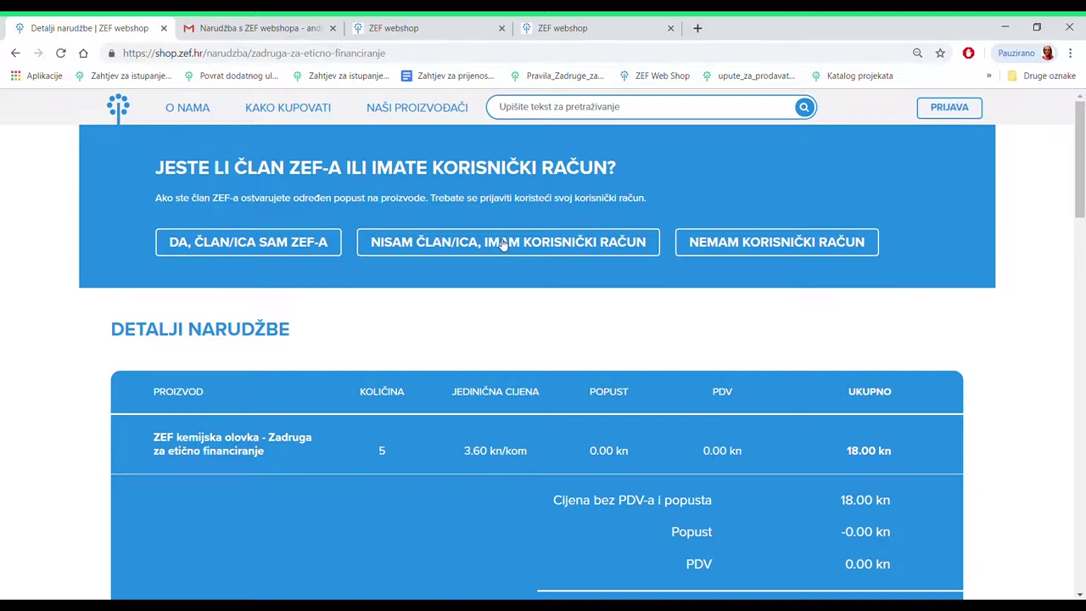
Choose checkout as a non-member with a user account and sign in with the customer's e-mail and account password
{"action": "left_click", "coordinate": [503, 243]}
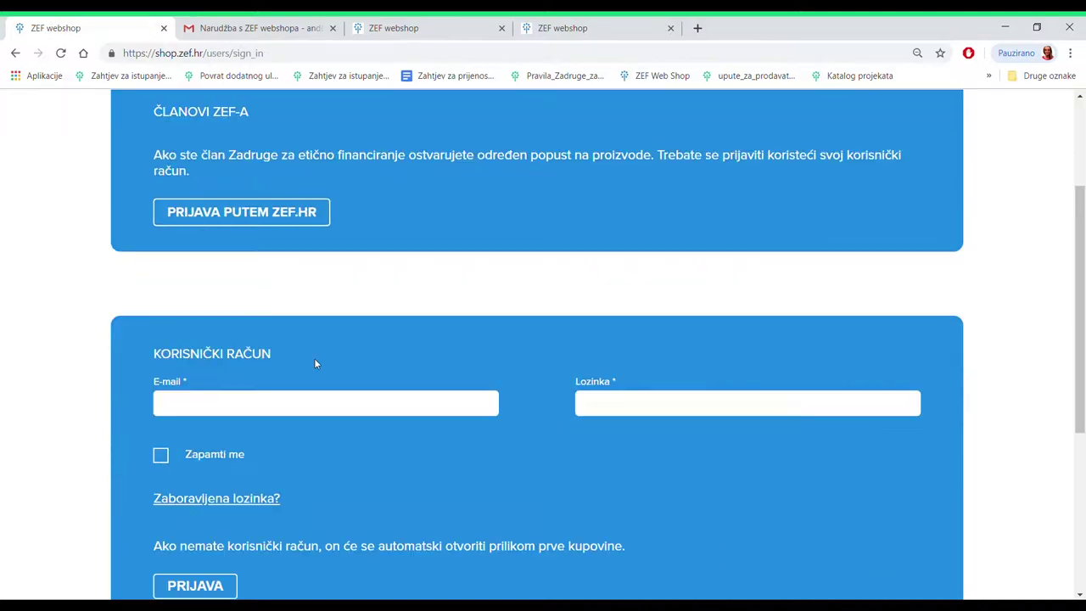
{"action": "left_click", "coordinate": [228, 417]}
{"action": "left_click", "coordinate": [646, 410]}
{"action": "type", "text": "•••••••••"}
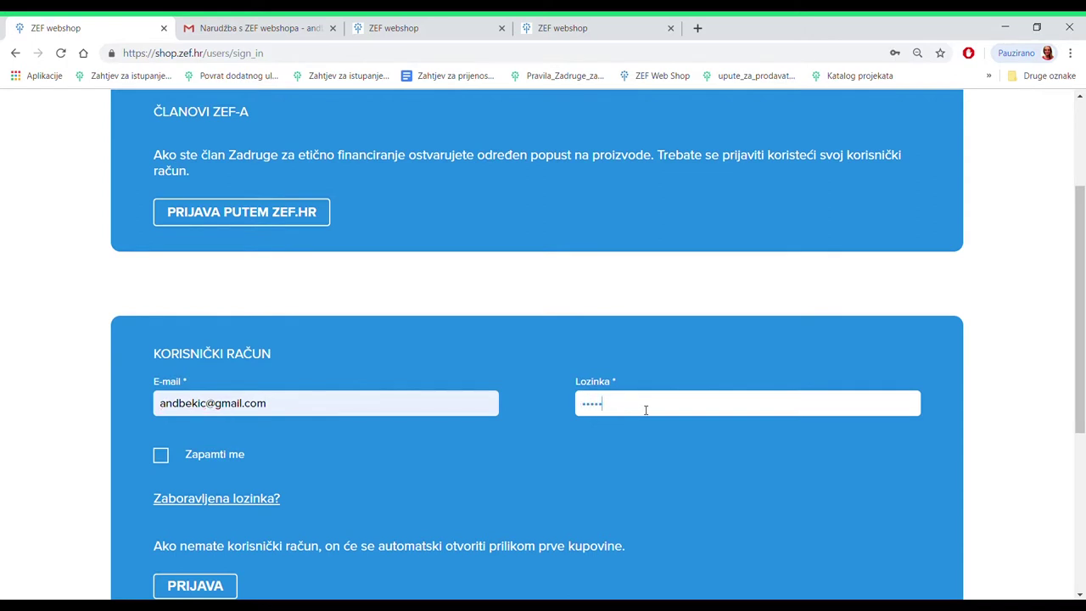
{"action": "type", "text": "••••"}
{"action": "scroll", "coordinate": [1070, 246], "scroll_direction": "down", "scroll_amount": 3}
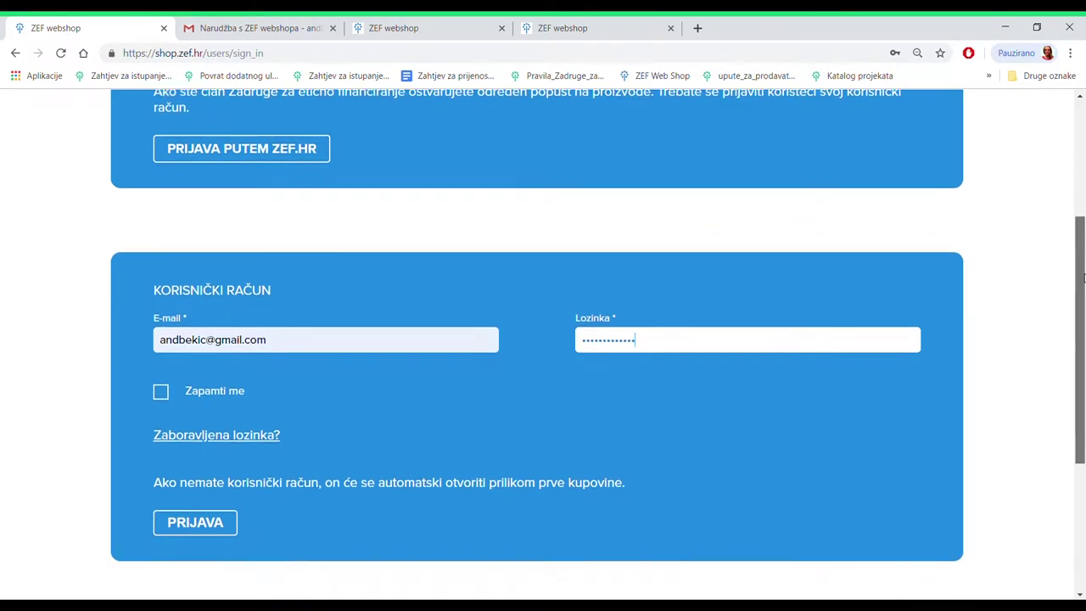
{"action": "left_click", "coordinate": [195, 384]}
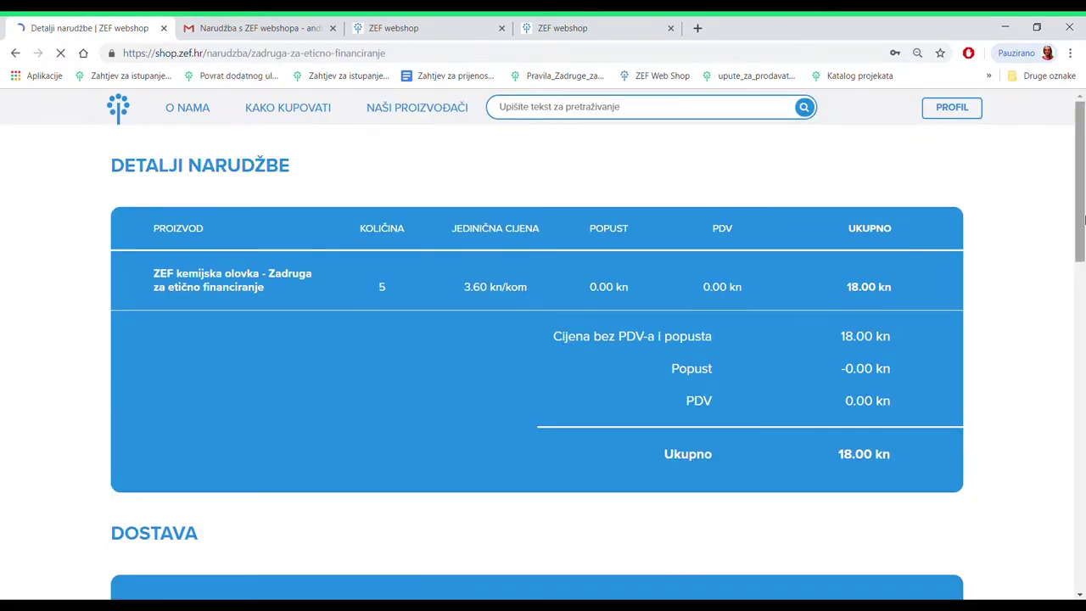
Select Internet bankarstvo as the payment method for the signed-in customer's order and confirm the purchase
{"action": "scroll", "coordinate": [1082, 208], "scroll_direction": "down", "scroll_amount": 1}
{"action": "left_click_drag", "start_coordinate": [1083, 208], "coordinate": [1083, 431]}
{"action": "left_click", "coordinate": [160, 376]}
{"action": "scroll", "coordinate": [544, 345], "scroll_direction": "down", "scroll_amount": 3}
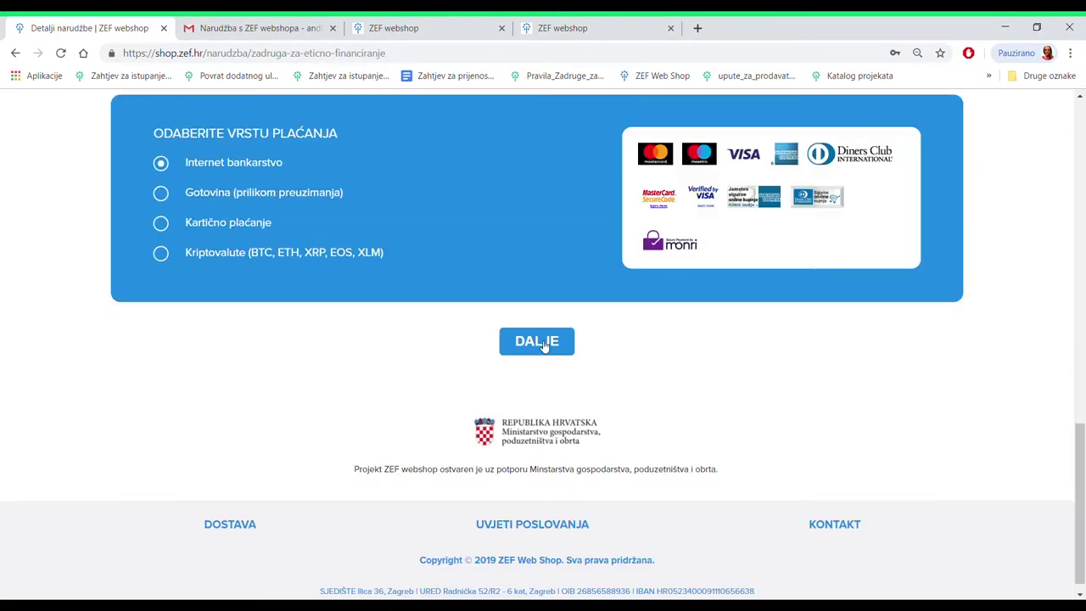
{"action": "left_click", "coordinate": [544, 345]}
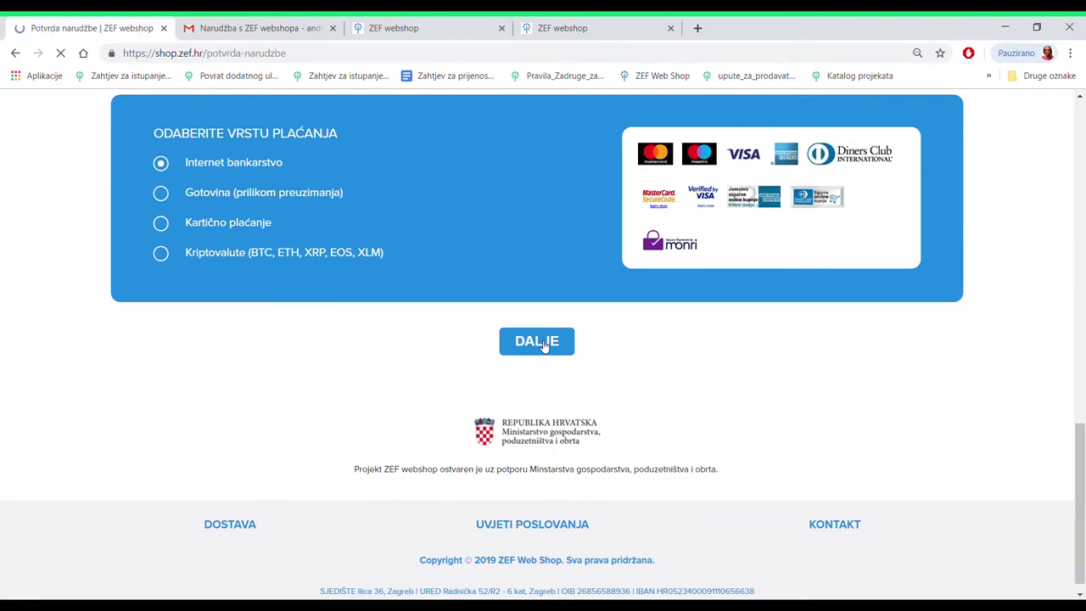
{"action": "scroll", "coordinate": [518, 416], "scroll_direction": "down", "scroll_amount": 5}
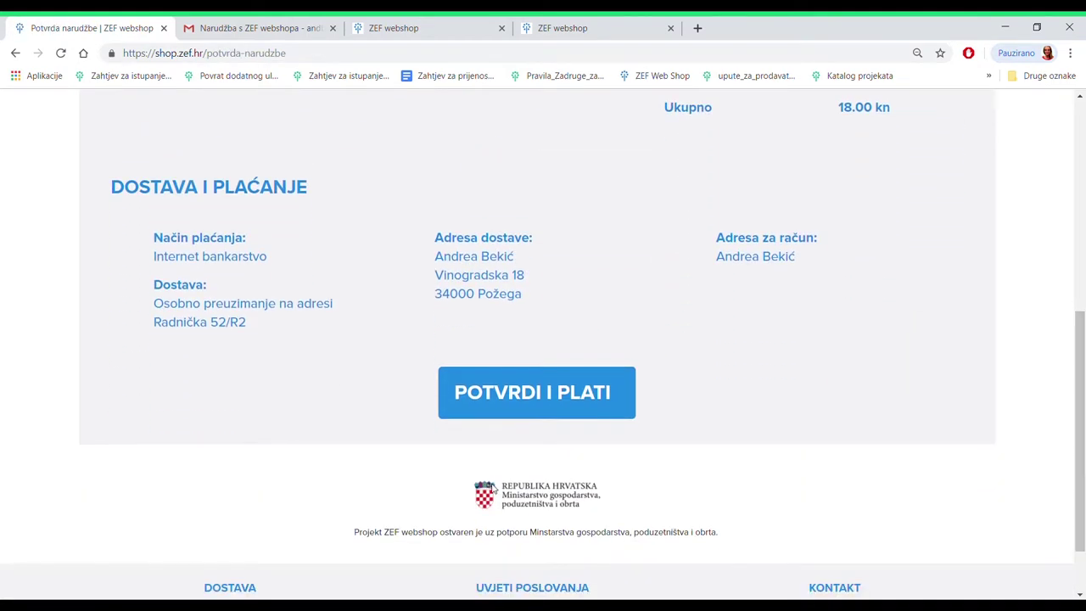
{"action": "left_click", "coordinate": [538, 395]}
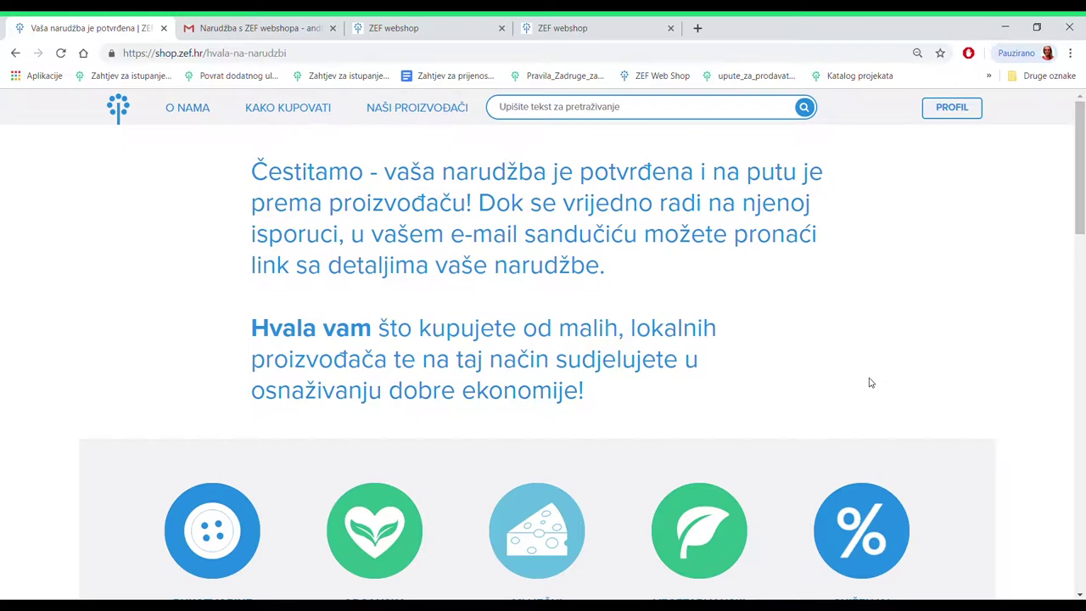
Switch to the webshop admin, open the newest order, set its status to Prihvaćena and save it
{"action": "key", "text": "ctrl+4"}
{"action": "key", "text": "F5"}
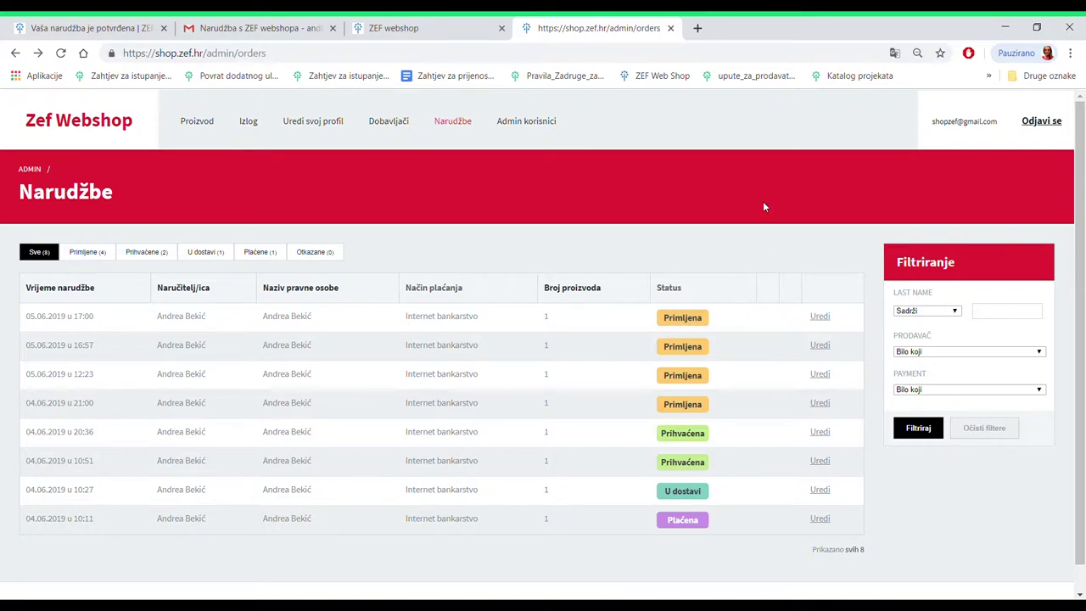
{"action": "left_click", "coordinate": [822, 317]}
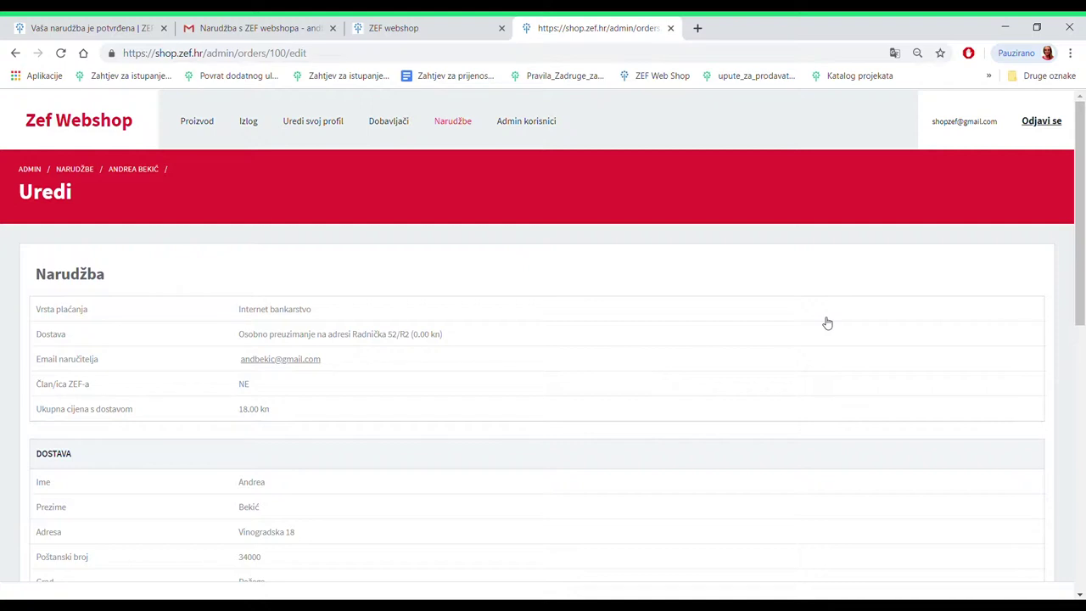
{"action": "left_click_drag", "start_coordinate": [1080, 218], "coordinate": [1084, 491]}
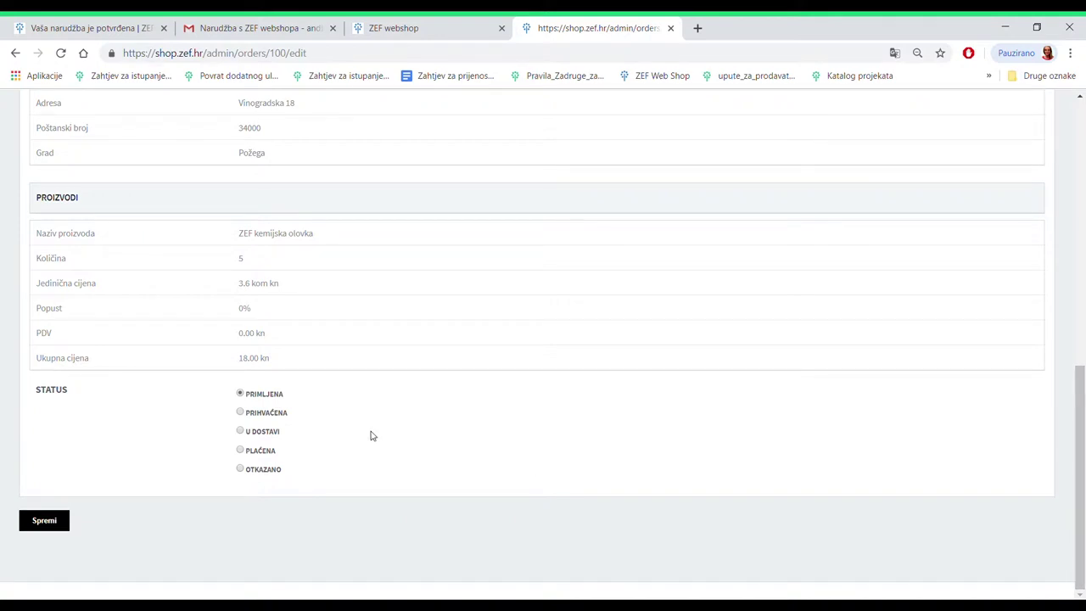
{"action": "left_click", "coordinate": [241, 412]}
{"action": "left_click", "coordinate": [45, 521]}
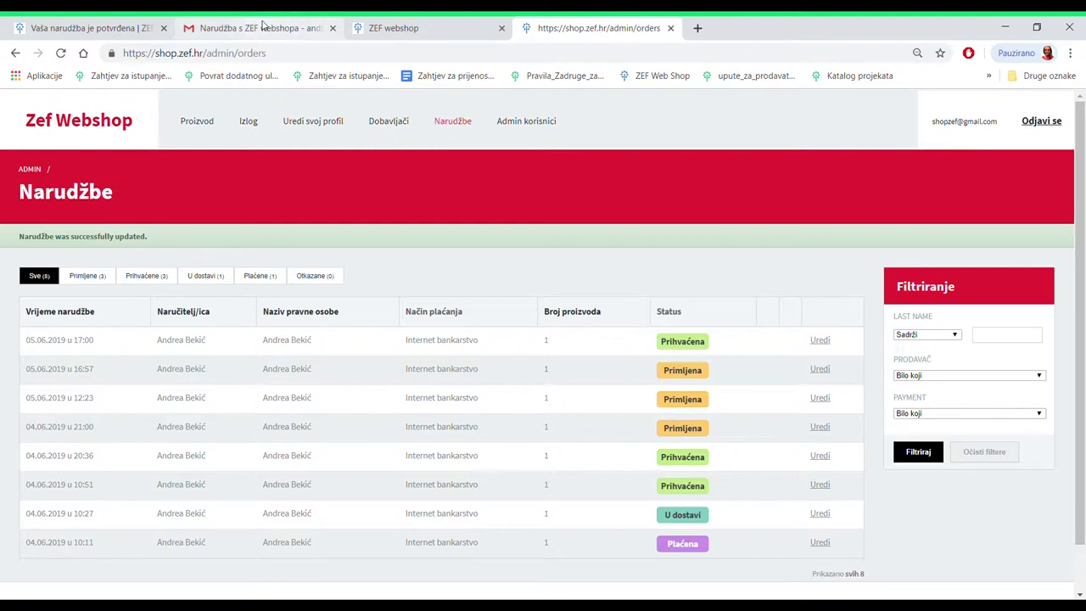
Switch to Gmail and open the "Vaša narudžba je prihvaćena" message with the payment instructions
{"action": "left_click", "coordinate": [263, 28]}
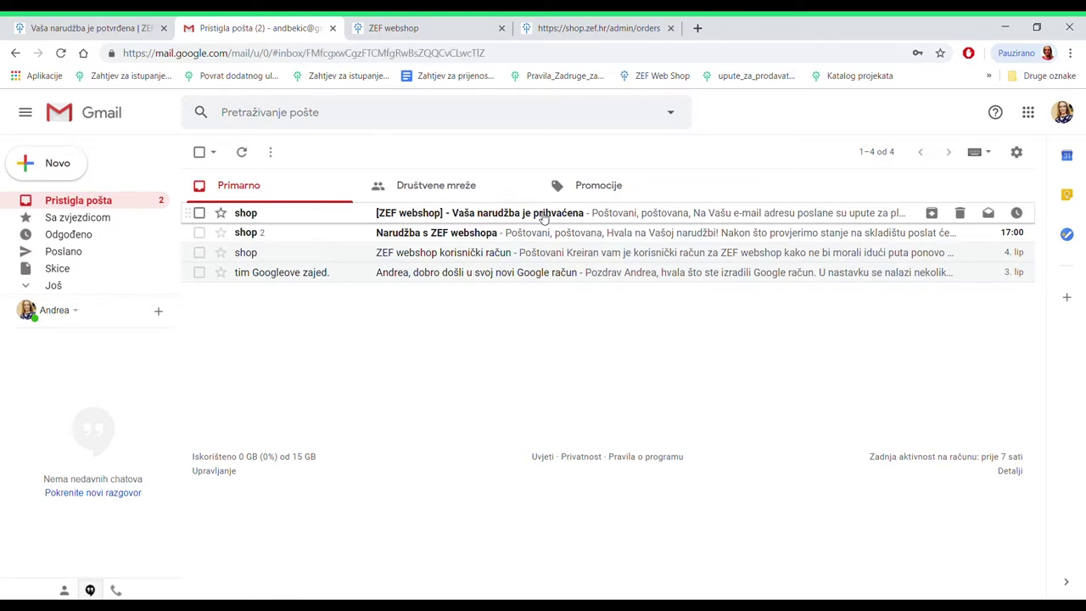
{"action": "left_click", "coordinate": [543, 217]}
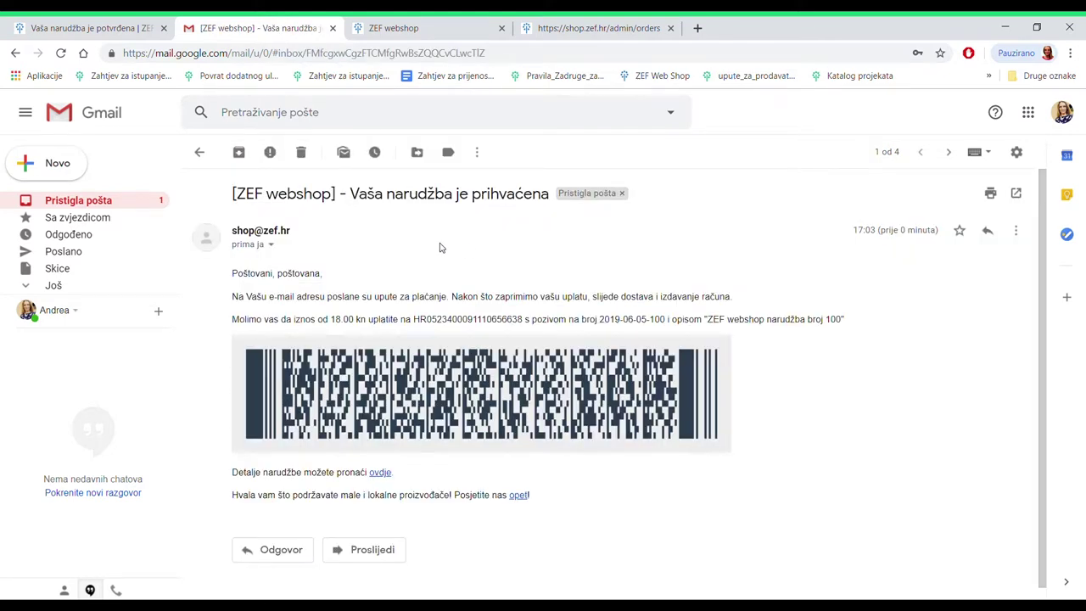
Return to the order's edit page in the webshop admin and set the status to Otkazano
{"action": "left_click", "coordinate": [594, 28]}
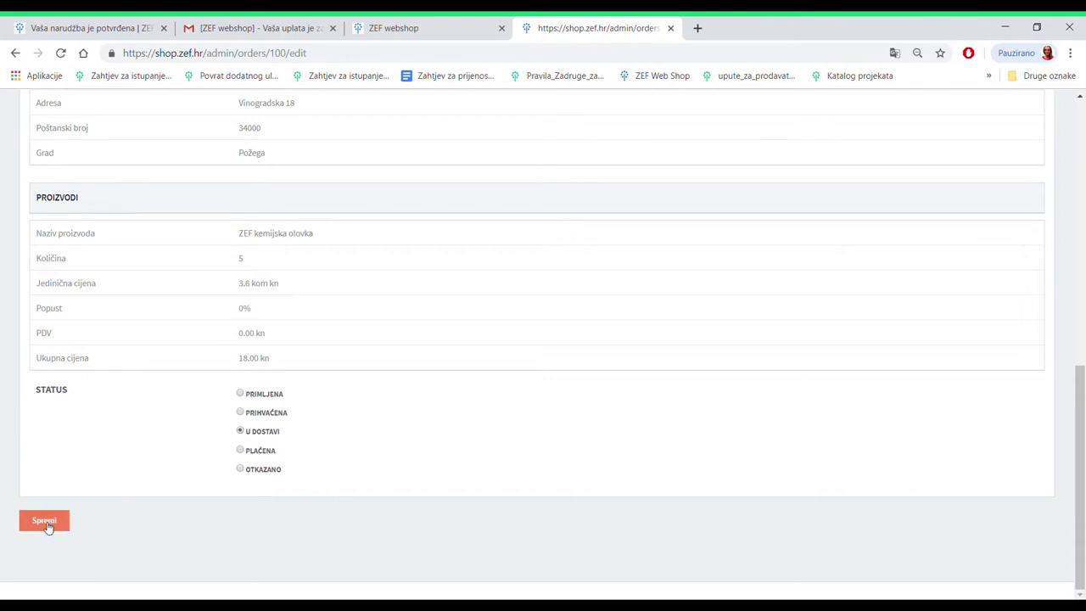
{"action": "key", "text": "Down"}
{"action": "key", "text": "Down"}
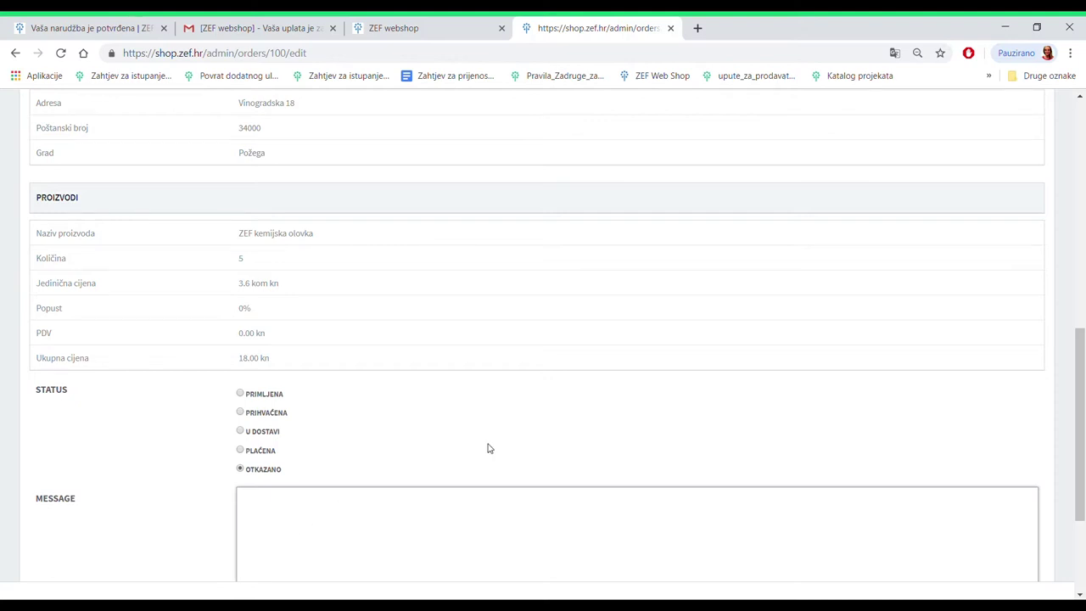
Write the cancellation message "Poštovani, nažalost nismo u mogućnosti izvršiti zaprimljenu narudžbu" and save the order
{"action": "left_click_drag", "start_coordinate": [1081, 363], "coordinate": [1083, 420]}
{"action": "left_click", "coordinate": [846, 416]}
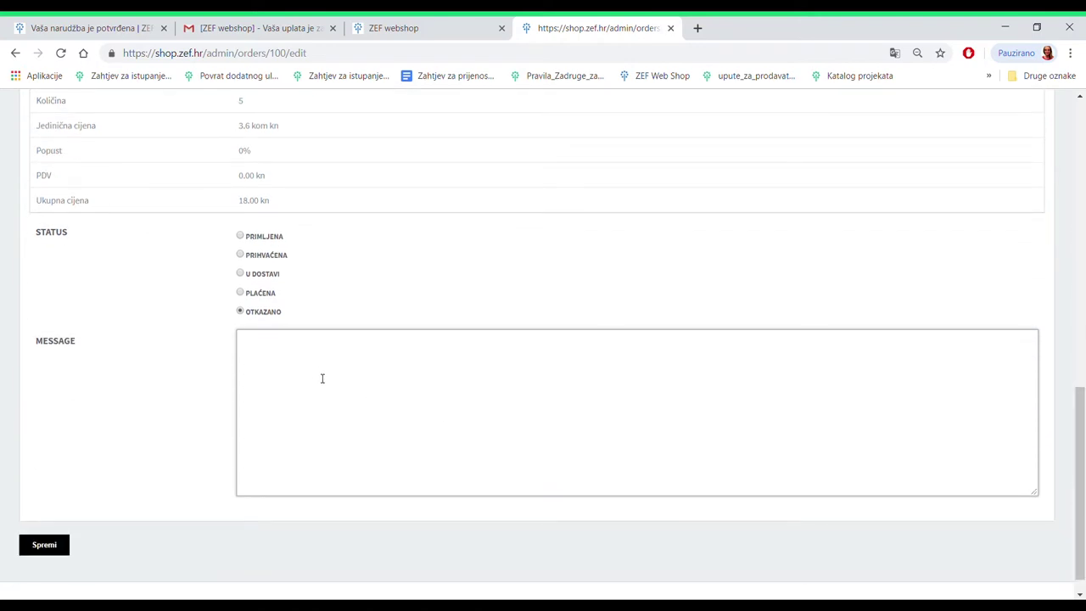
{"action": "type", "text": "Poštovani,"}
{"action": "key", "text": "Return"}
{"action": "key", "text": "Return"}
{"action": "type", "text": "na"}
{"action": "type", "text": "žalost nismo u mogu"}
{"action": "type", "text": "ćnosti izvršiti"}
{"action": "type", "text": " zam"}
{"action": "type", "text": "rimljenu naru"}
{"action": "type", "text": "džbu"}
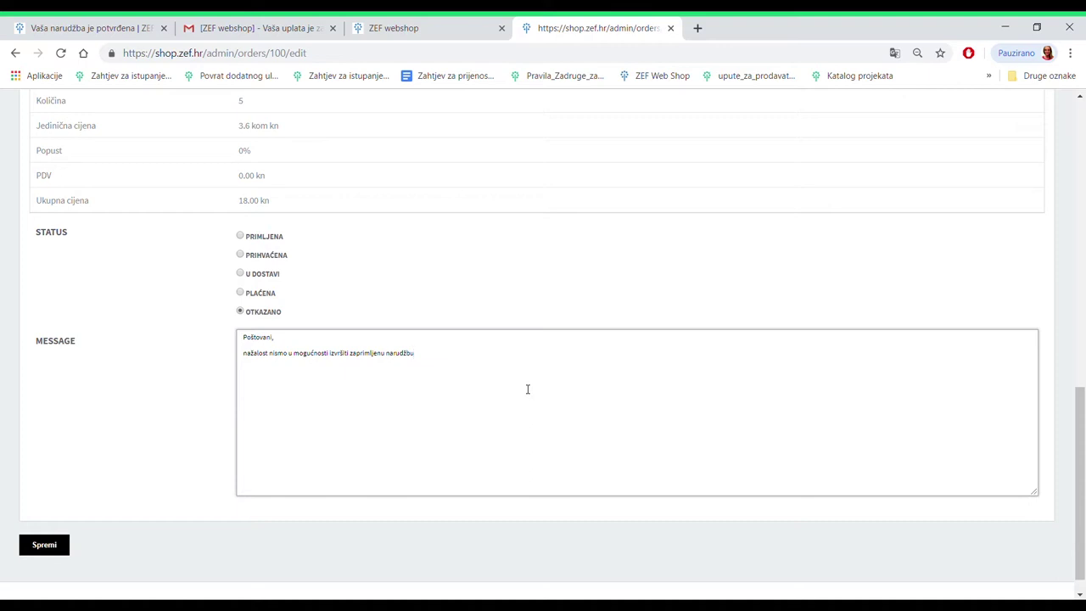
{"action": "left_click", "coordinate": [49, 549]}
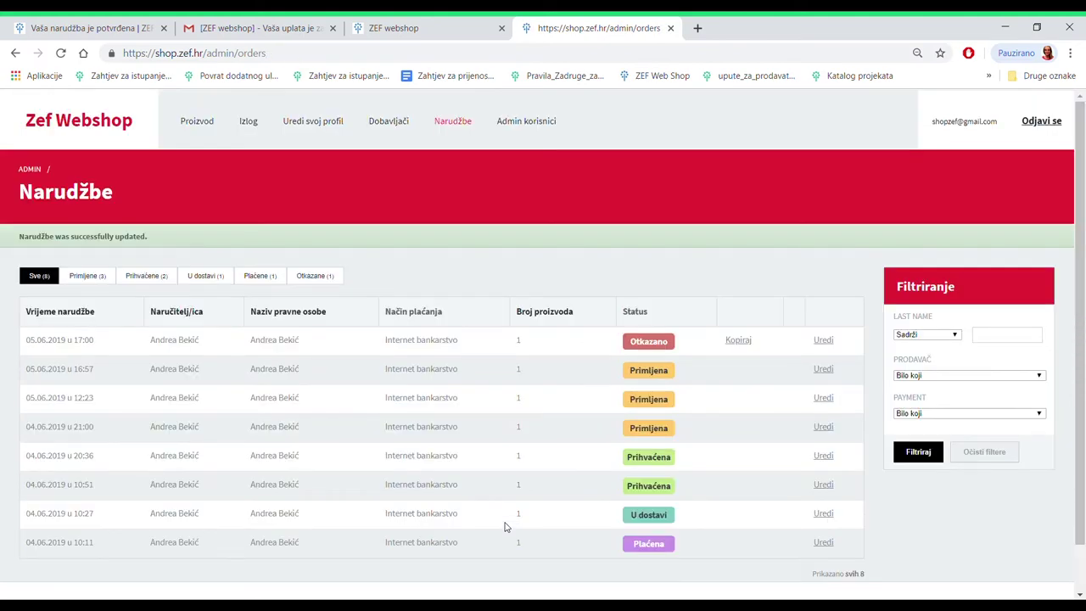
Open the ZEF kemijska olovka product for editing and toggle its Uvijek dostupno and Nedostupno availability options
{"action": "key", "text": "F5"}
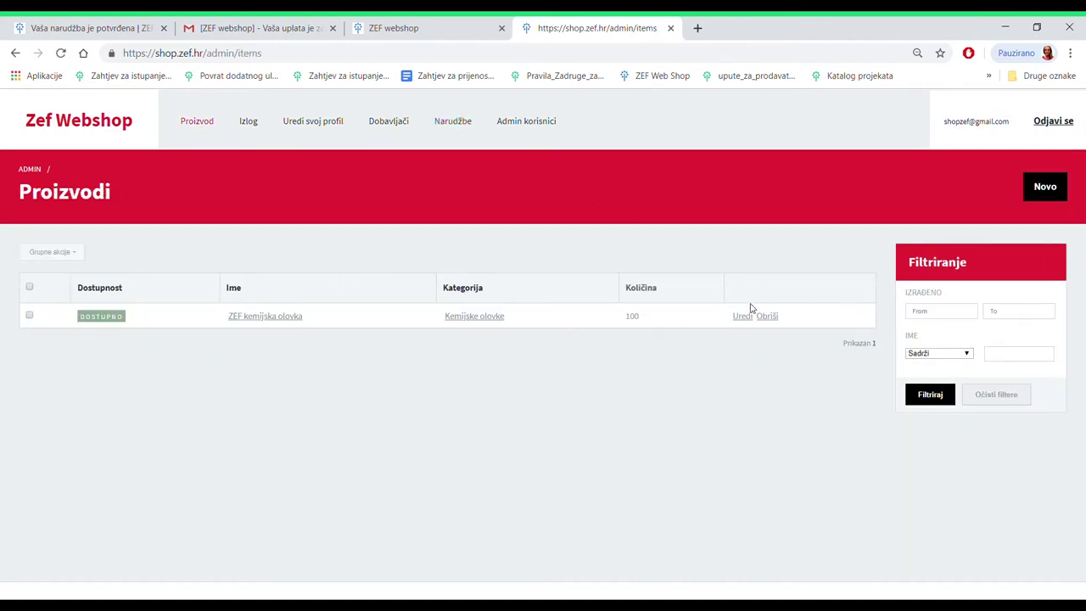
{"action": "left_click", "coordinate": [742, 316]}
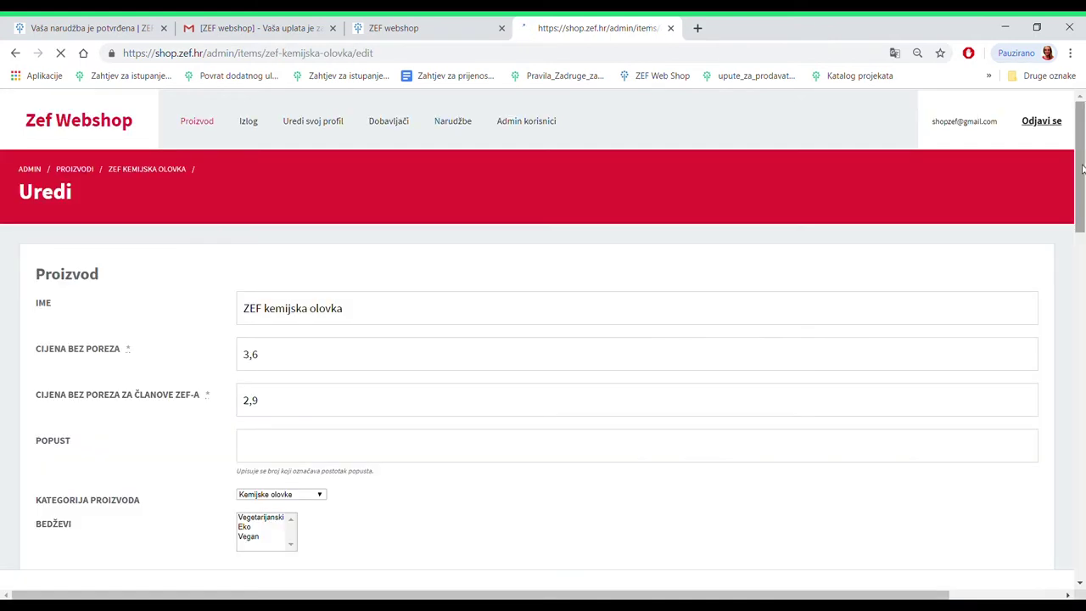
{"action": "left_click_drag", "start_coordinate": [1084, 174], "coordinate": [1083, 301]}
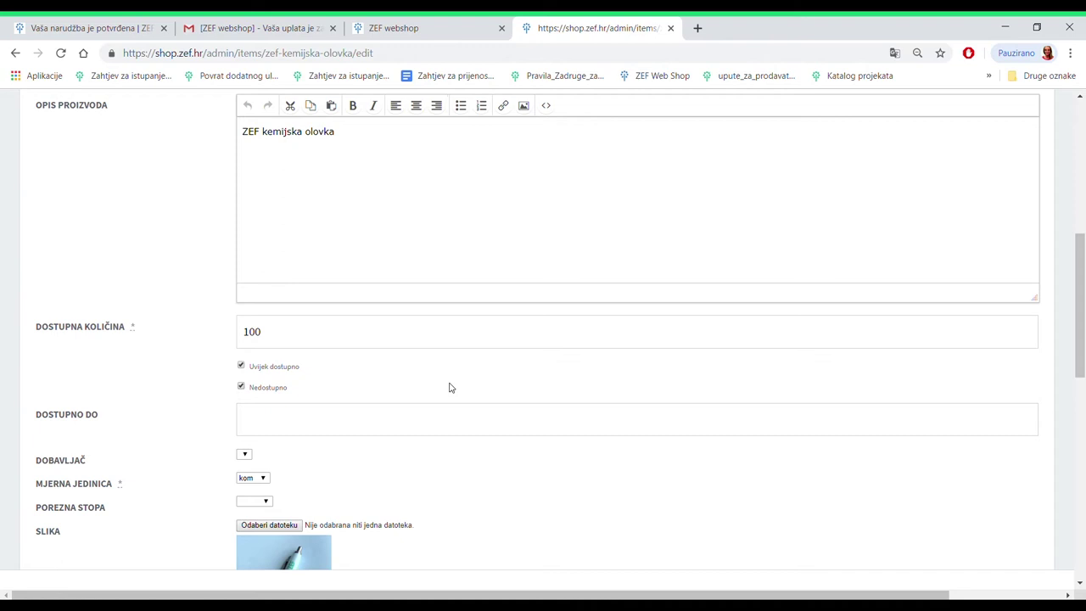
{"action": "left_click", "coordinate": [242, 369]}
{"action": "left_click", "coordinate": [241, 367]}
{"action": "left_click", "coordinate": [241, 387]}
{"action": "scroll", "coordinate": [269, 185], "scroll_direction": "up", "scroll_amount": 5}
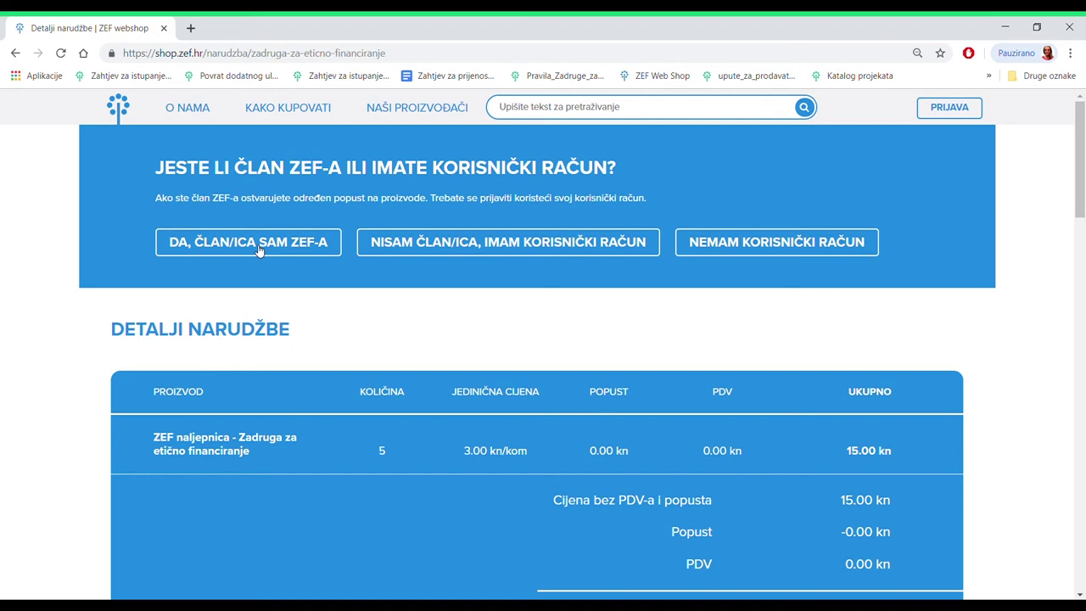
Choose to order as a ZEF member and sign in with the account's e-mail and password
{"action": "left_click", "coordinate": [260, 250]}
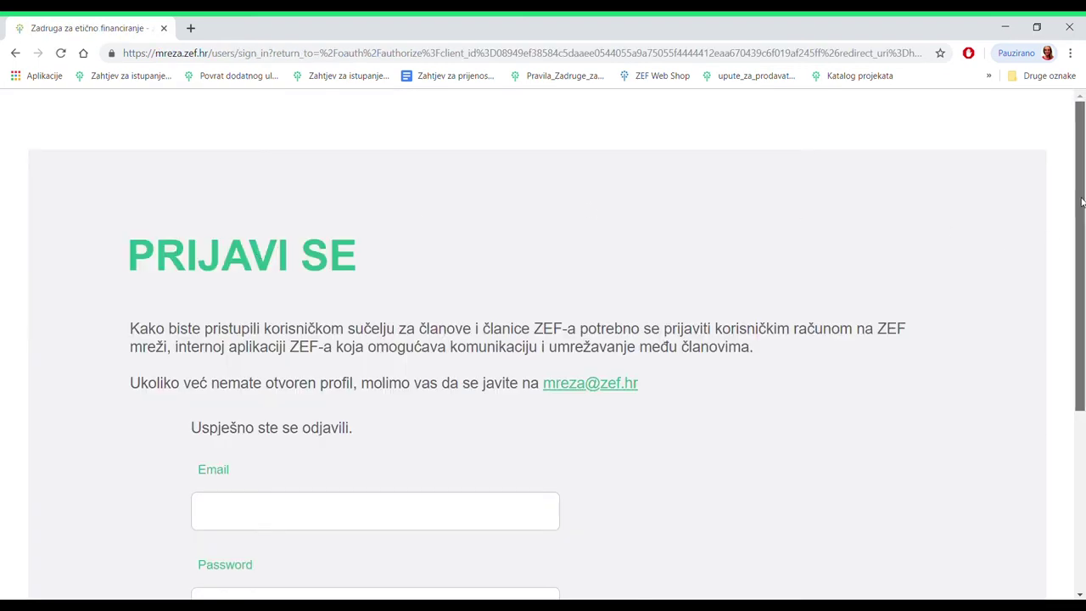
{"action": "left_click_drag", "start_coordinate": [1082, 202], "coordinate": [1083, 262]}
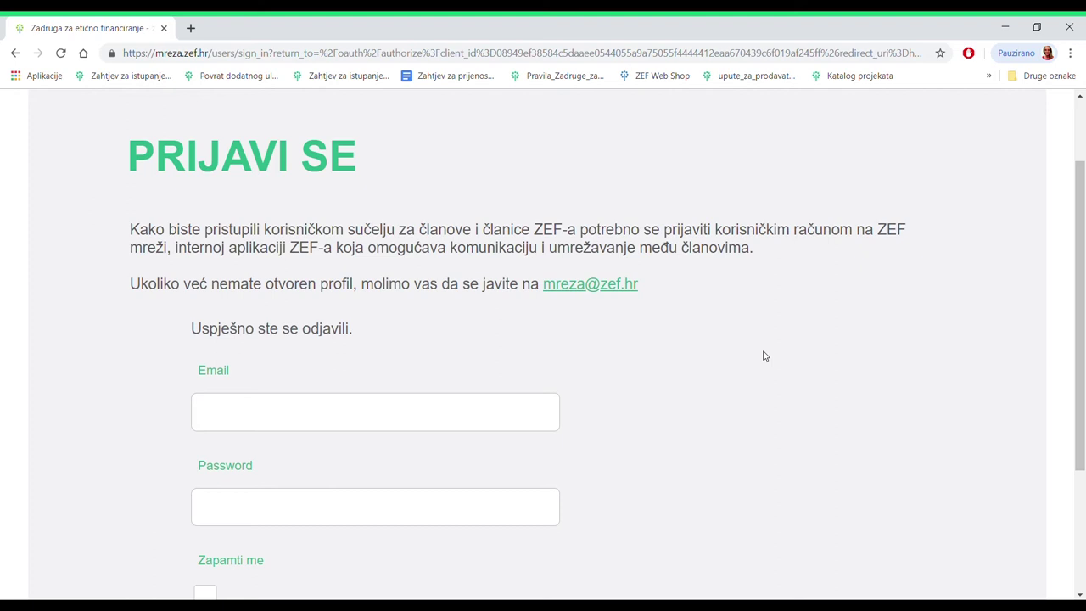
{"action": "left_click", "coordinate": [258, 413]}
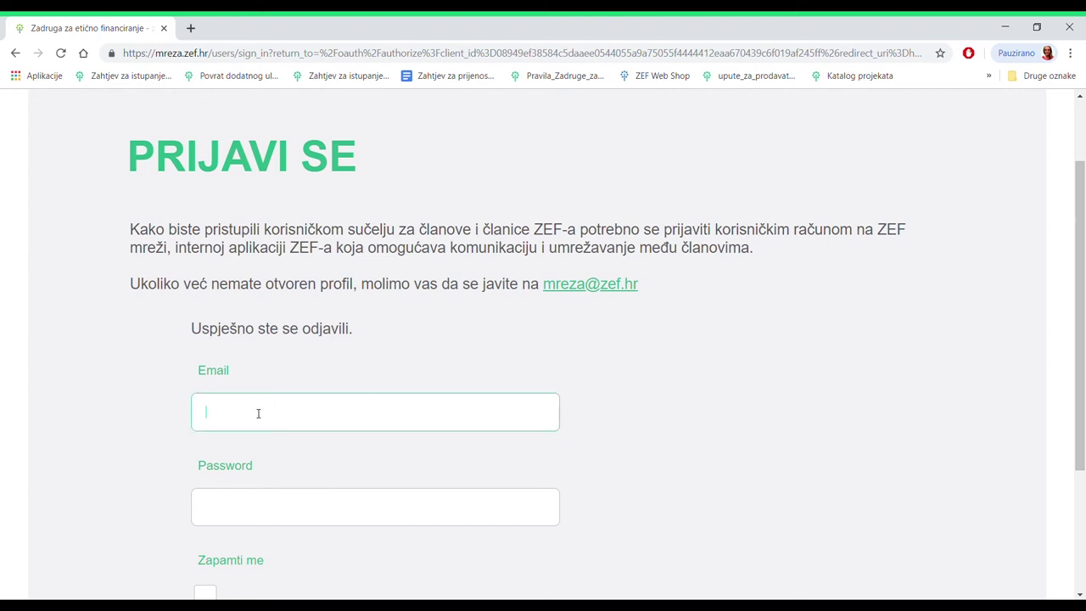
{"action": "left_click", "coordinate": [247, 477]}
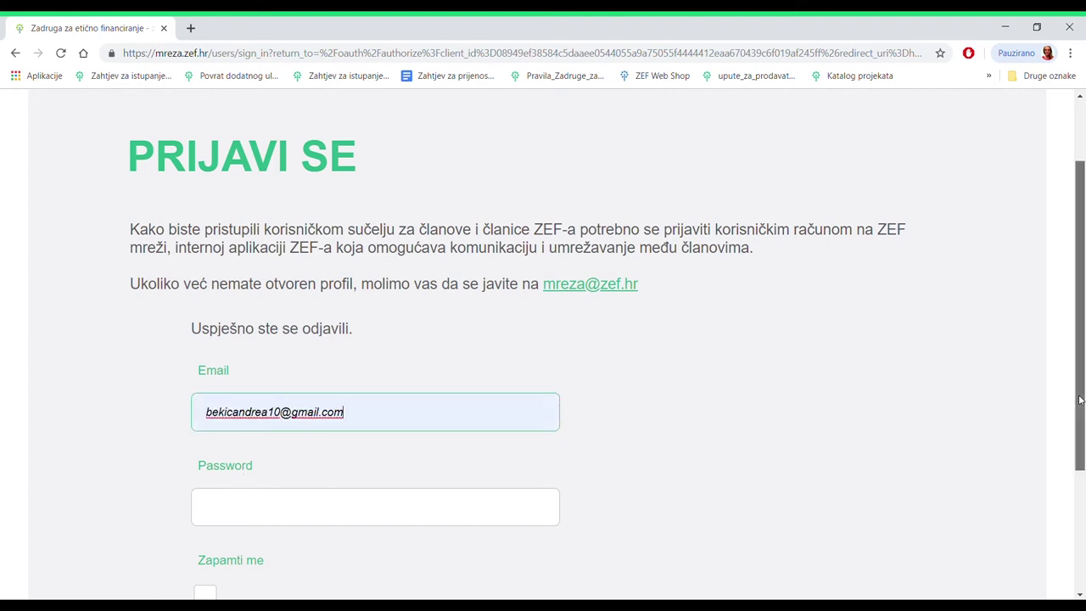
{"action": "scroll", "coordinate": [1081, 399], "scroll_direction": "down", "scroll_amount": 2}
{"action": "left_click", "coordinate": [268, 396]}
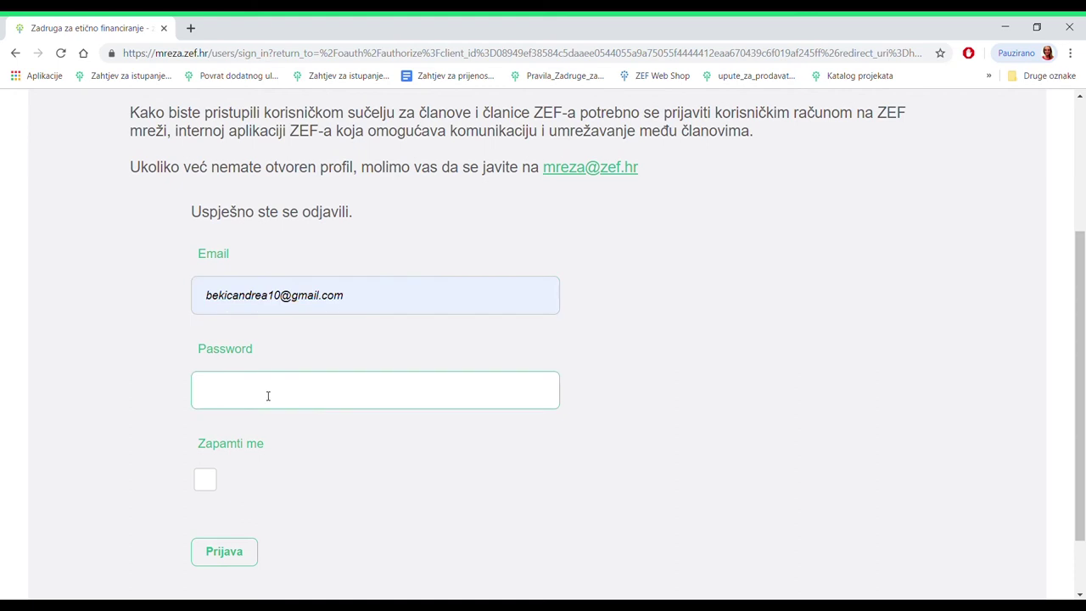
{"action": "type", "text": "***************"}
{"action": "left_click", "coordinate": [225, 555]}
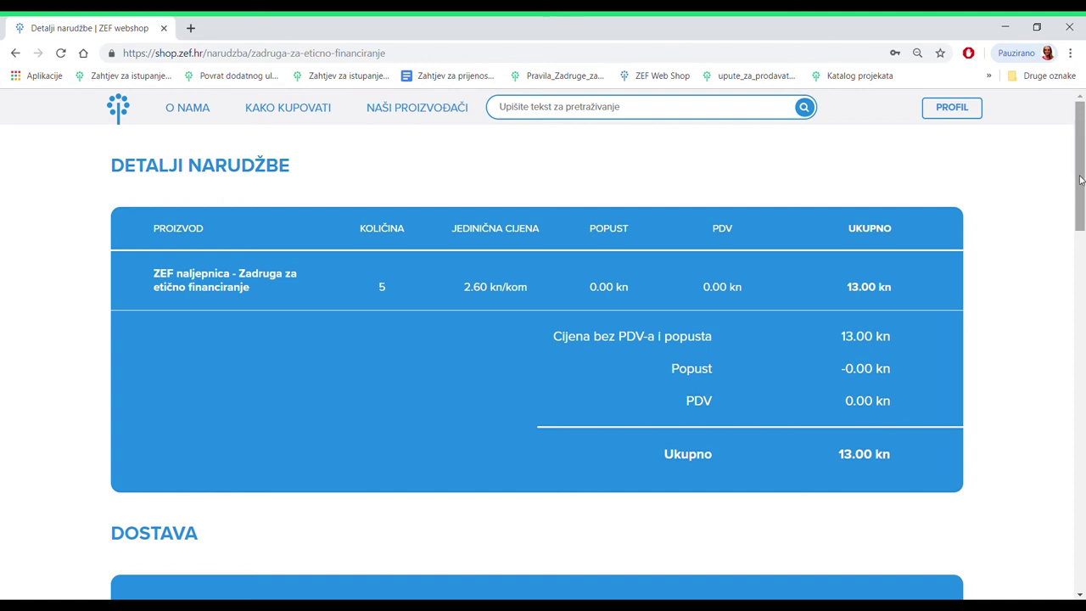
Fill in the delivery address with the customer's saved street, house number and postal code
{"action": "left_click_drag", "start_coordinate": [1082, 176], "coordinate": [1082, 303]}
{"action": "left_click", "coordinate": [257, 312]}
{"action": "left_click", "coordinate": [219, 335]}
{"action": "left_click", "coordinate": [218, 371]}
{"action": "left_click", "coordinate": [198, 398]}
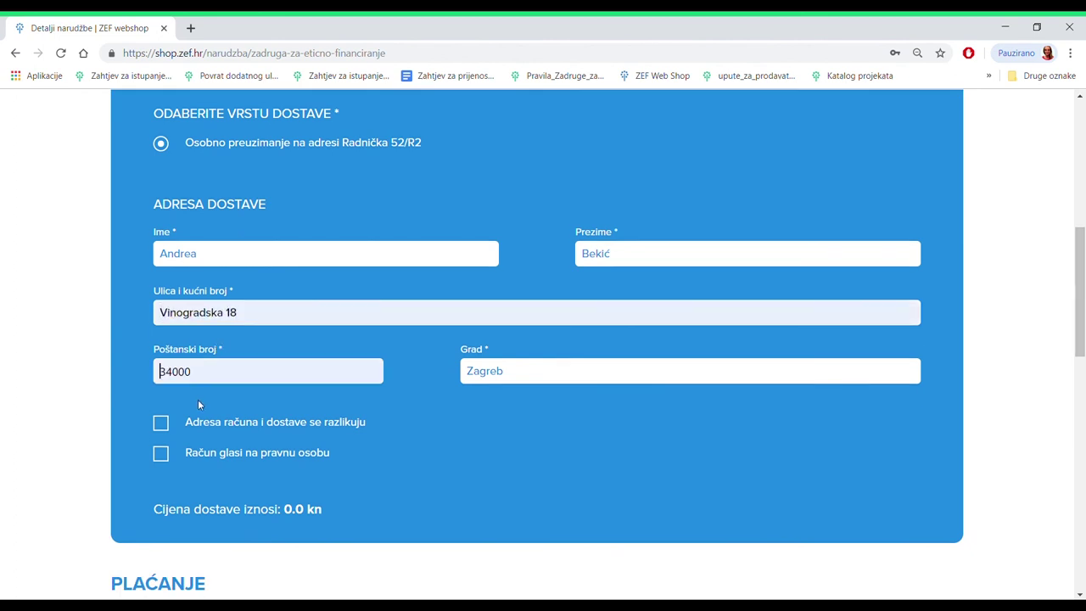